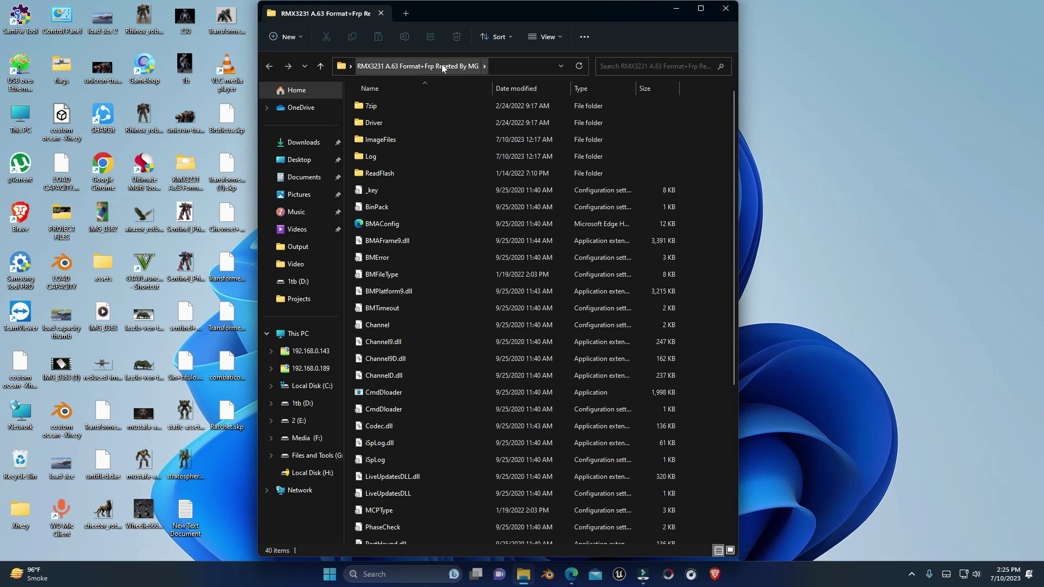
scroll(465, 269, "down", 5)
Step: Launch ResearchDownload.exe from the RMX3231 A.63 Format+Frp Reseted By MG folder
double_click(381, 403)
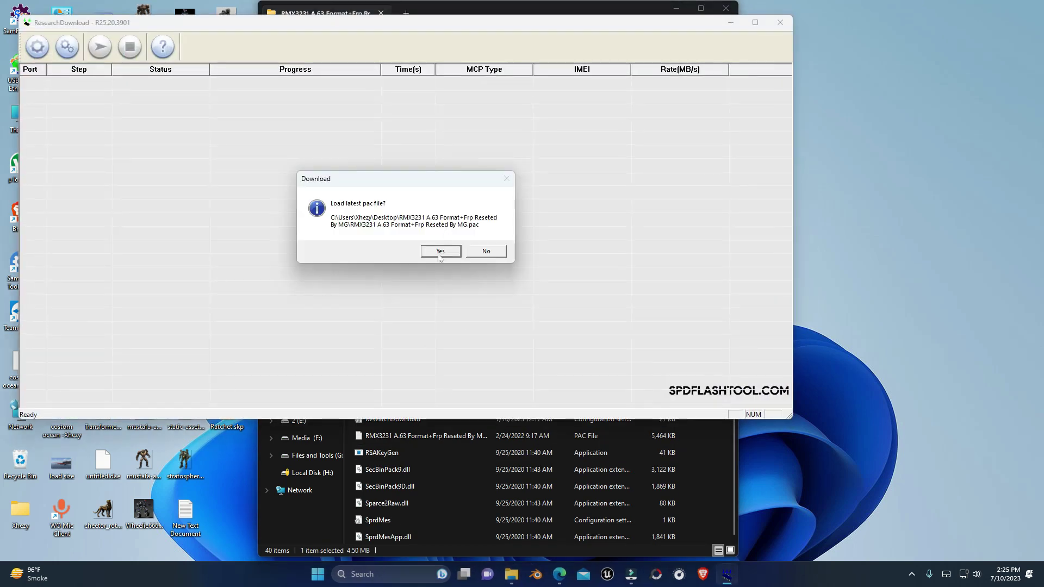
Step: Decline the latest-pac prompt and load 'RMX3231 A.63 Format+Frp Reseted By MG.pac'
left_click(487, 253)
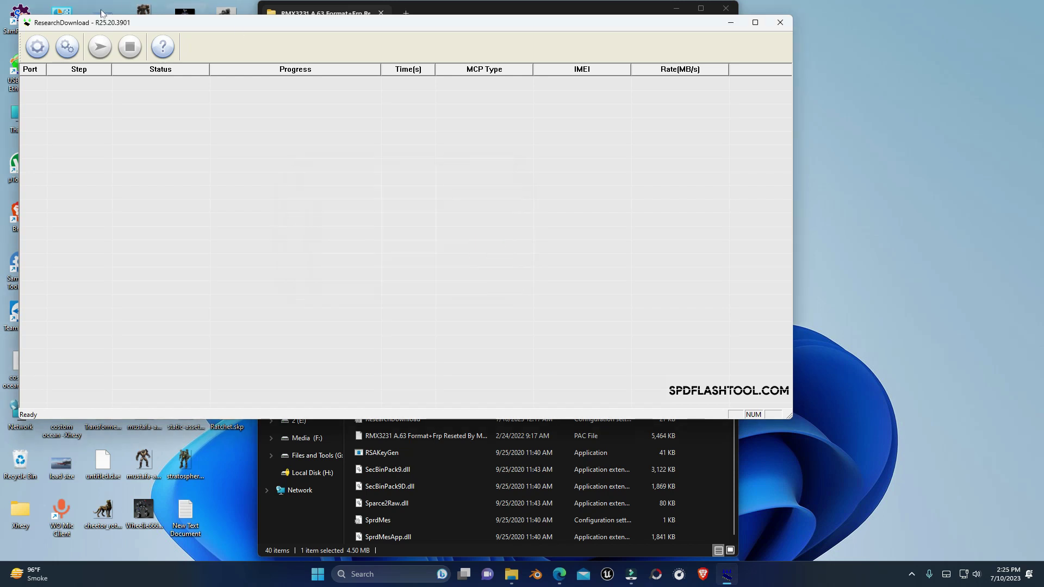
left_click(38, 47)
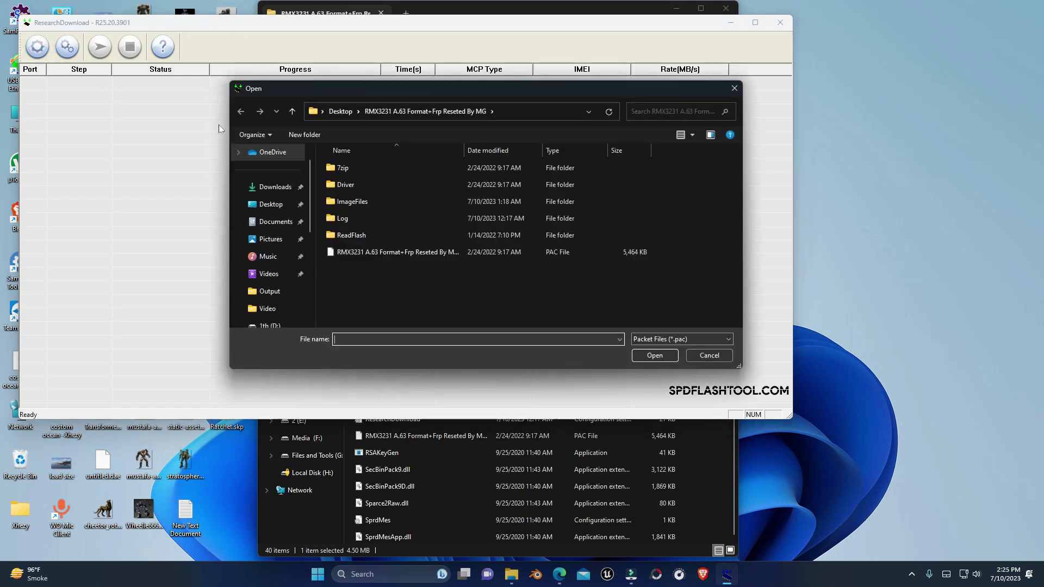
left_click(370, 255)
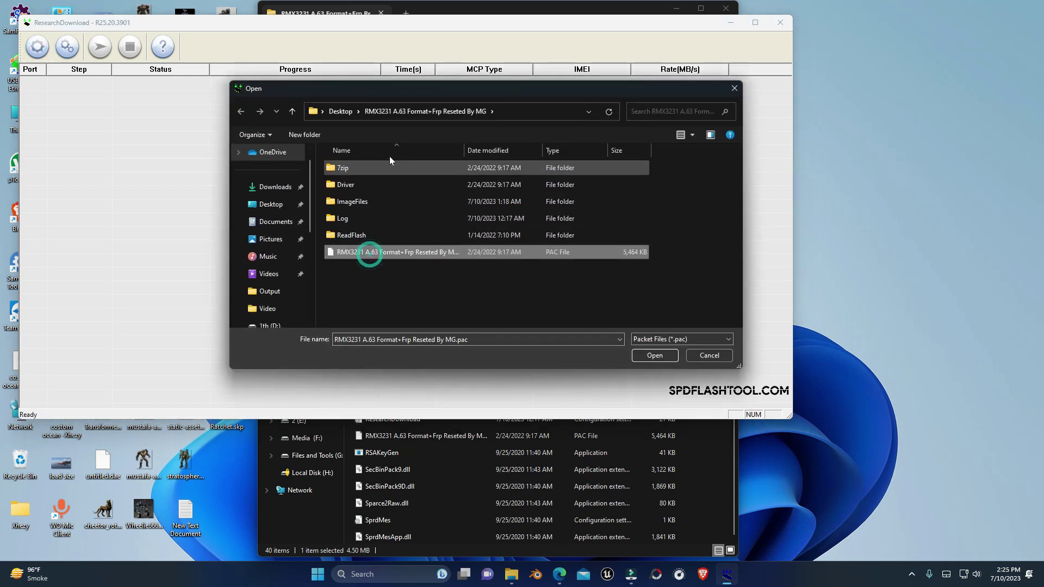
left_click(656, 356)
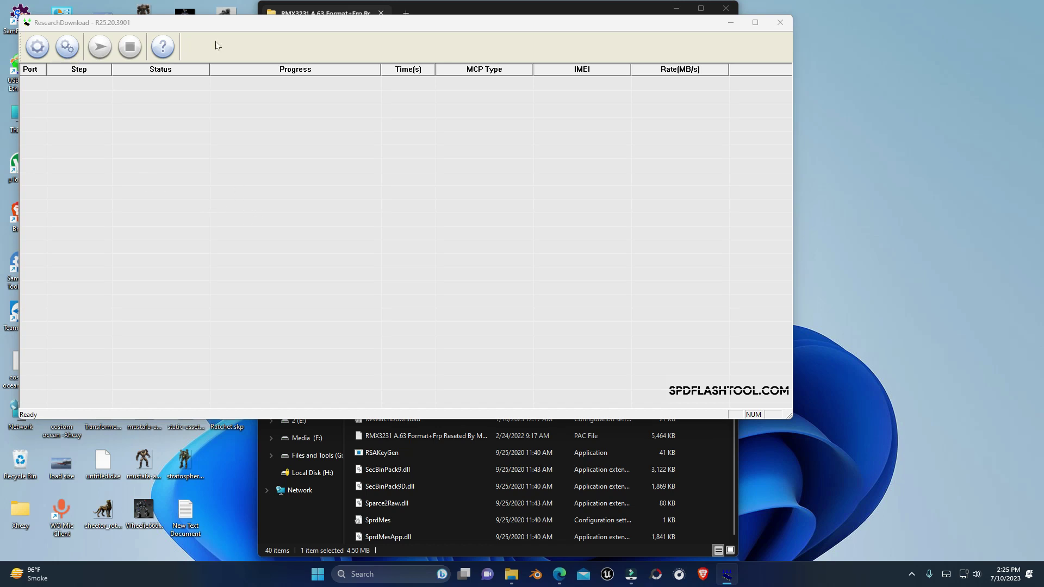
left_click_drag(182, 27, 202, 35)
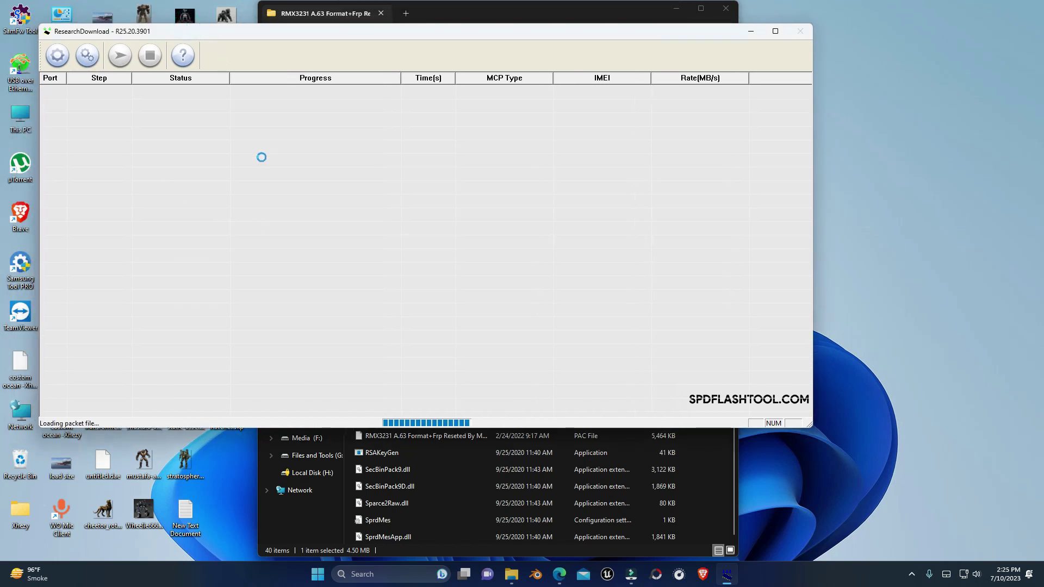